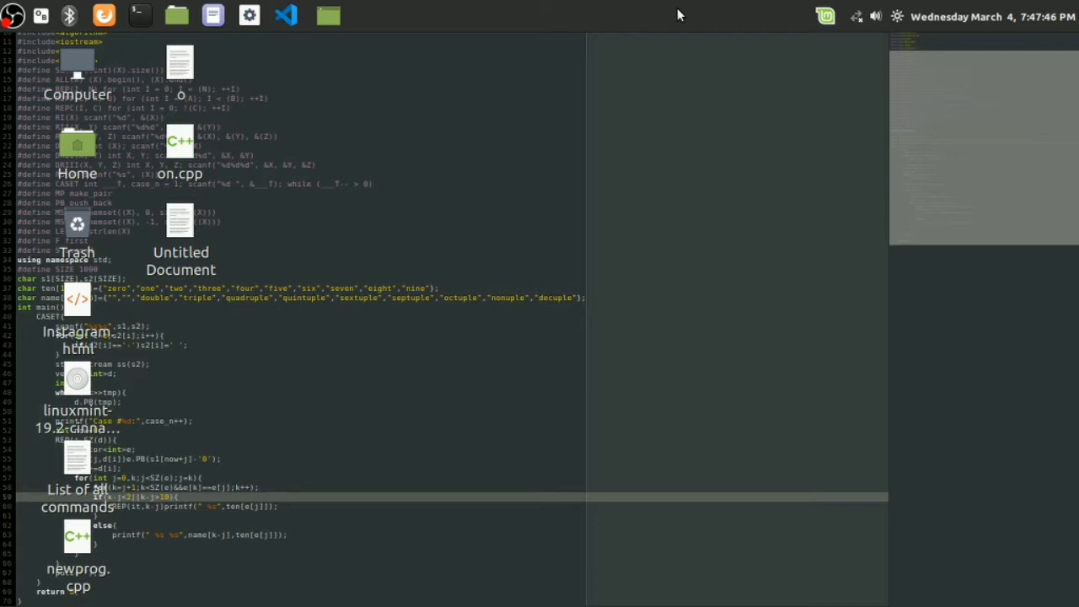
- Open Date & Time settings from the panel clock's calendar, then close that window
click(825, 15)
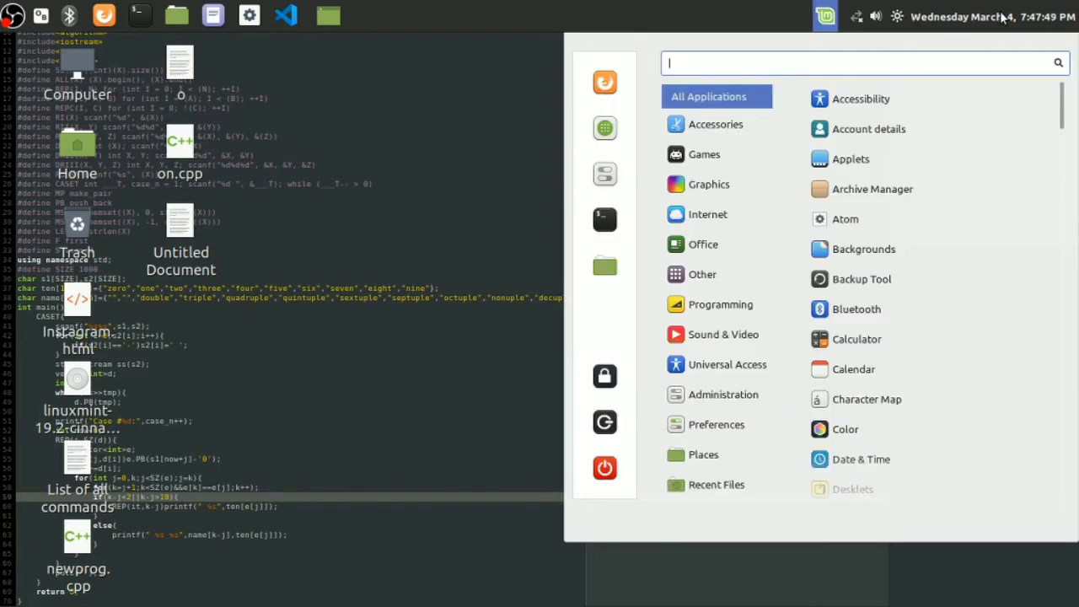
click(472, 185)
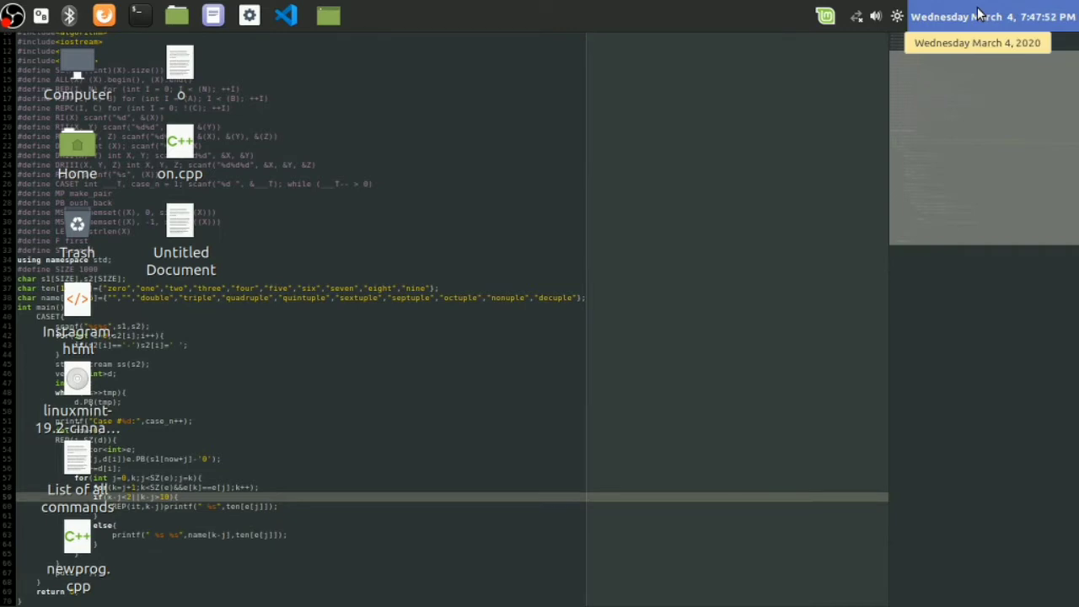
mouse_move(991, 17)
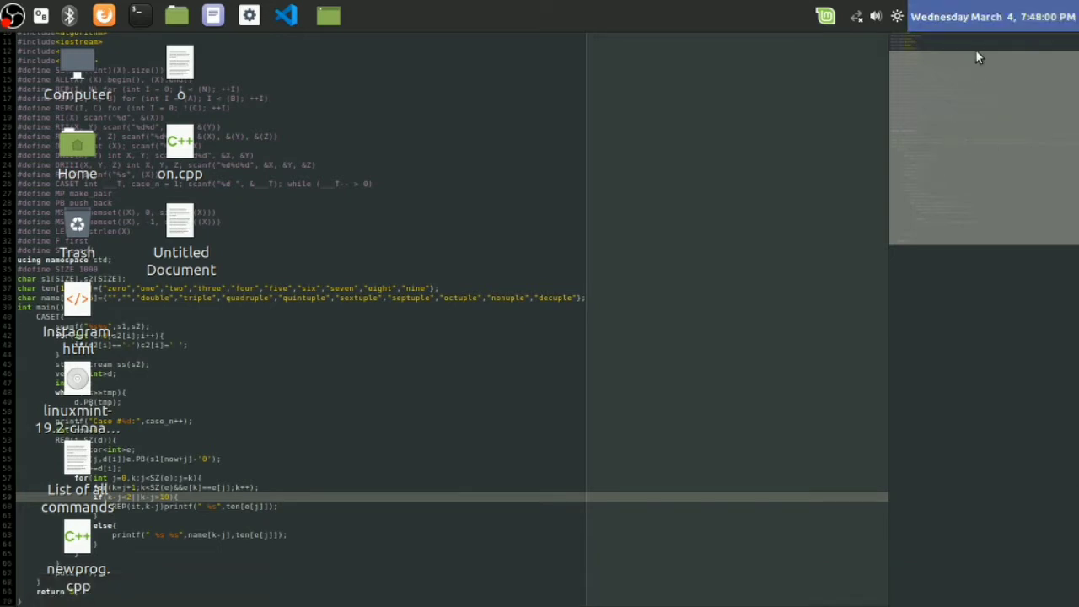
click(1035, 11)
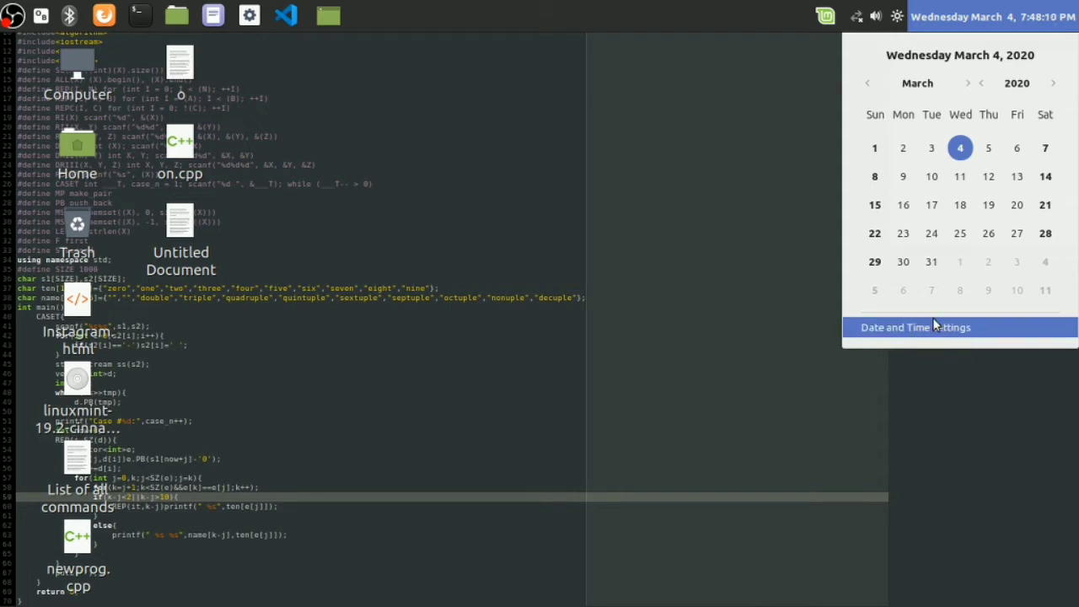
click(934, 329)
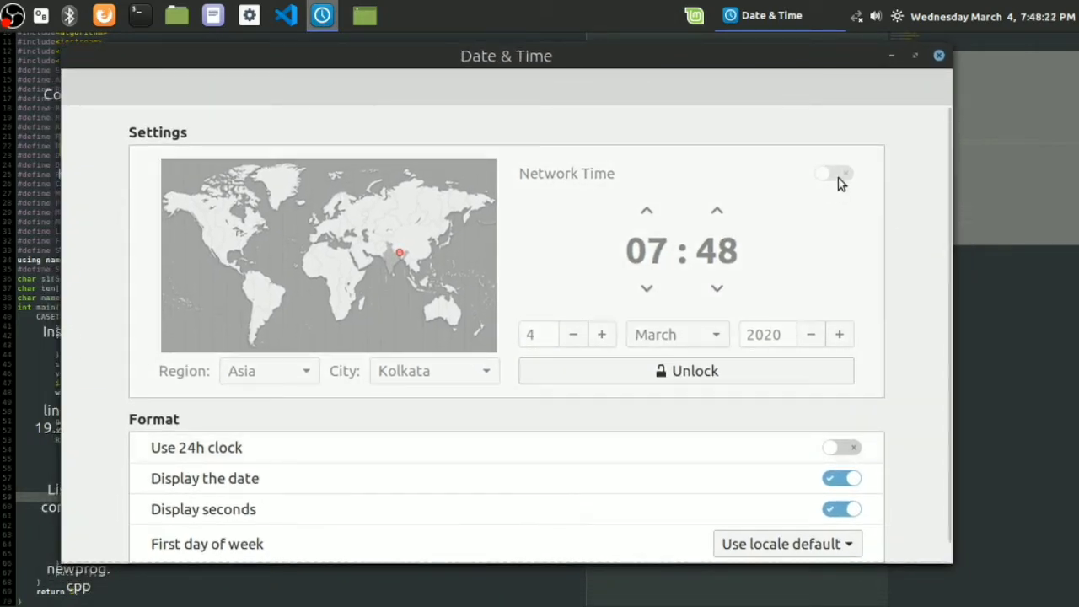
click(939, 57)
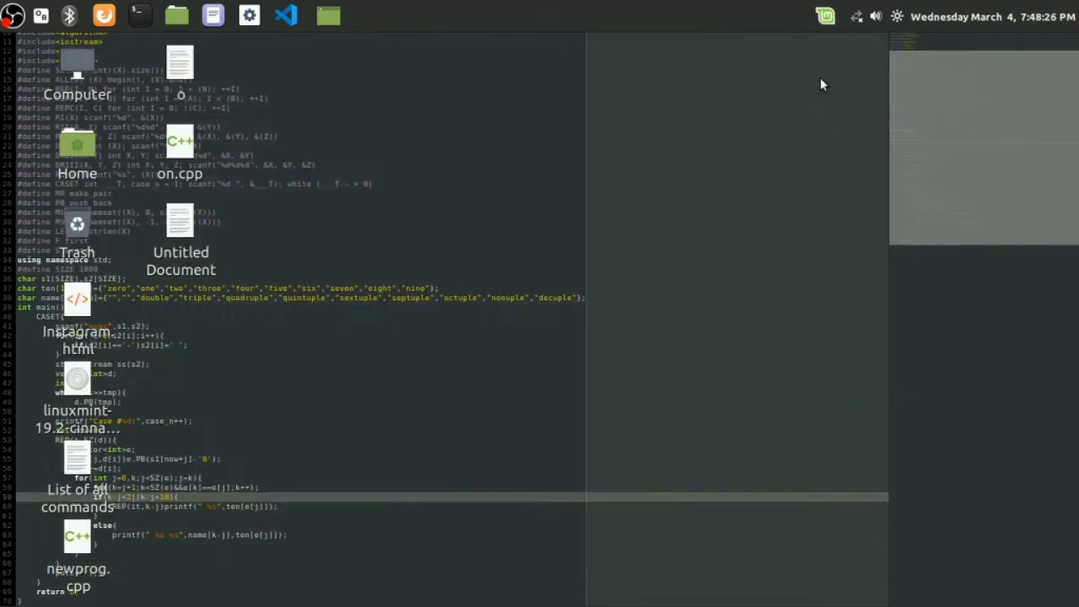
- Relaunch Date & Time from the applications menu's All Applications list
click(823, 20)
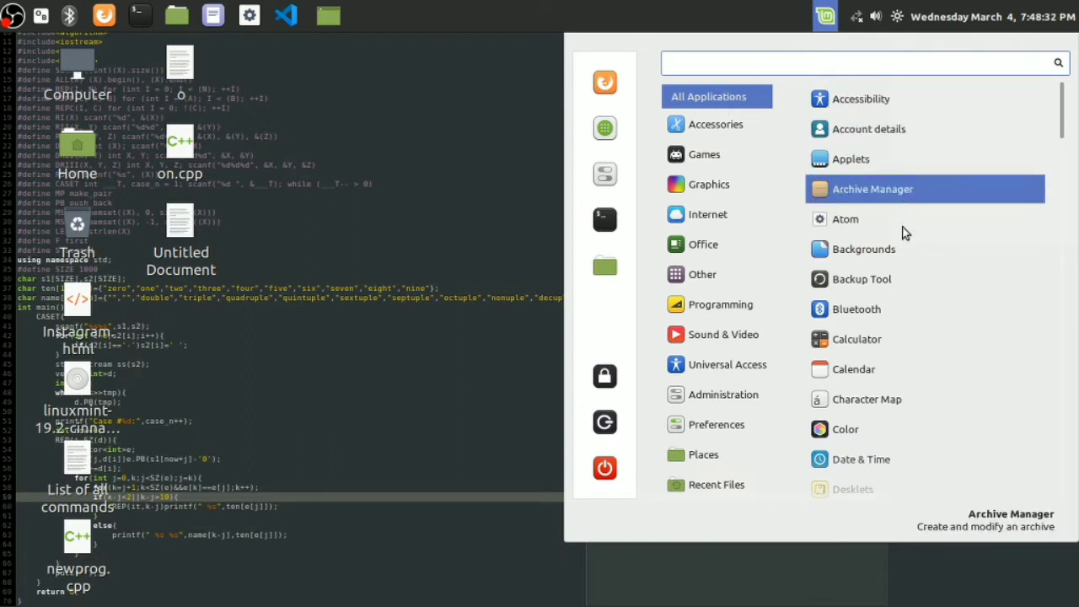
scroll(901, 350, down, 2)
scroll(901, 361, down, 2)
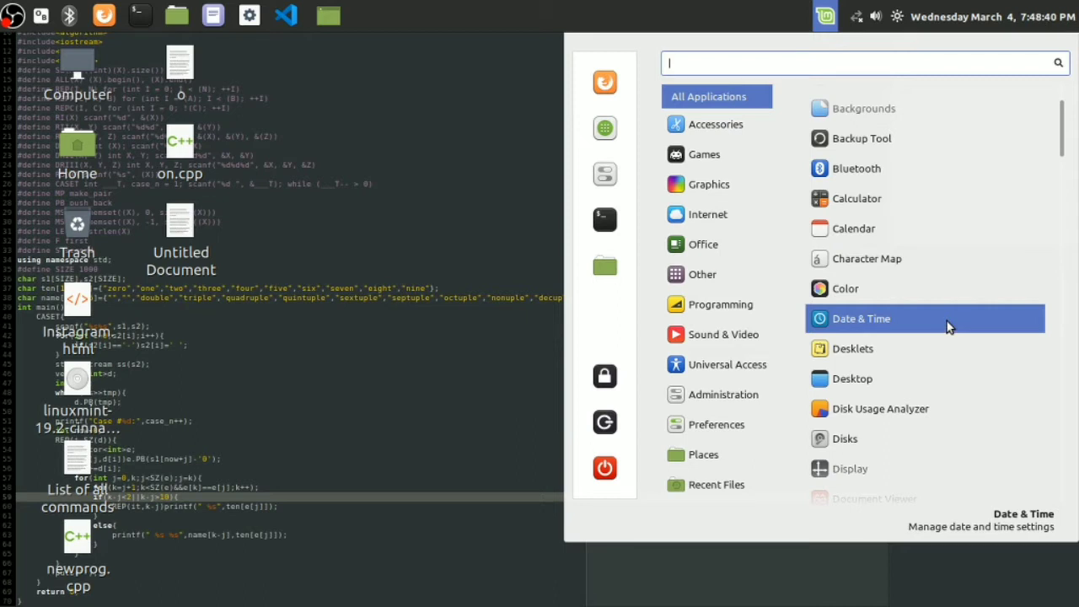
click(946, 326)
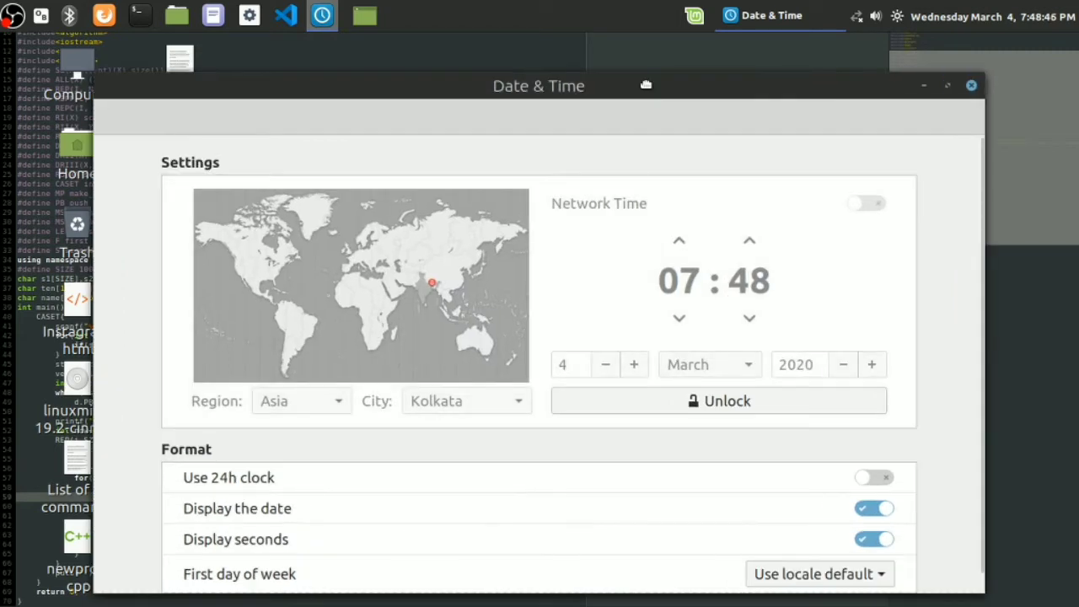
- Move the Date & Time window up and maximize it to fill the screen
mouse_move(645, 88)
mouse_down()
mouse_move(588, 78)
mouse_move(654, 91)
mouse_up()
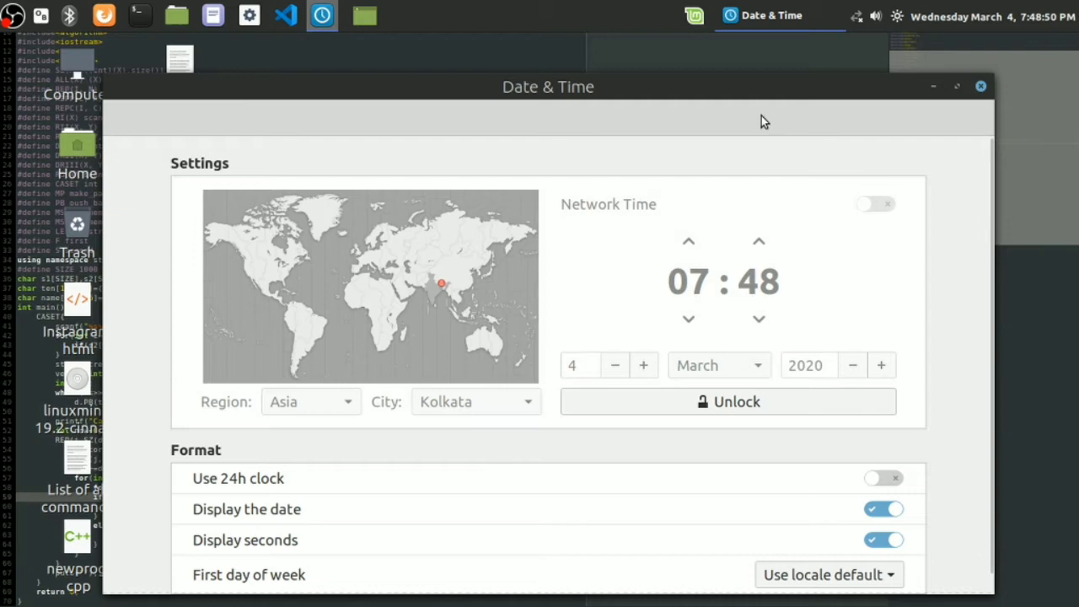
drag(764, 86, 769, 75)
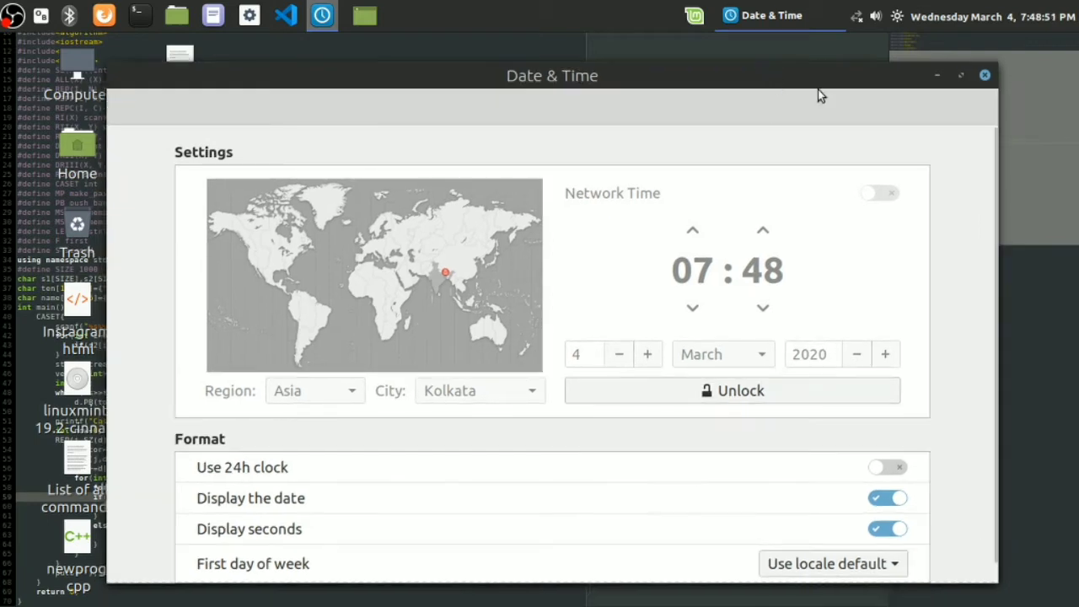
click(959, 74)
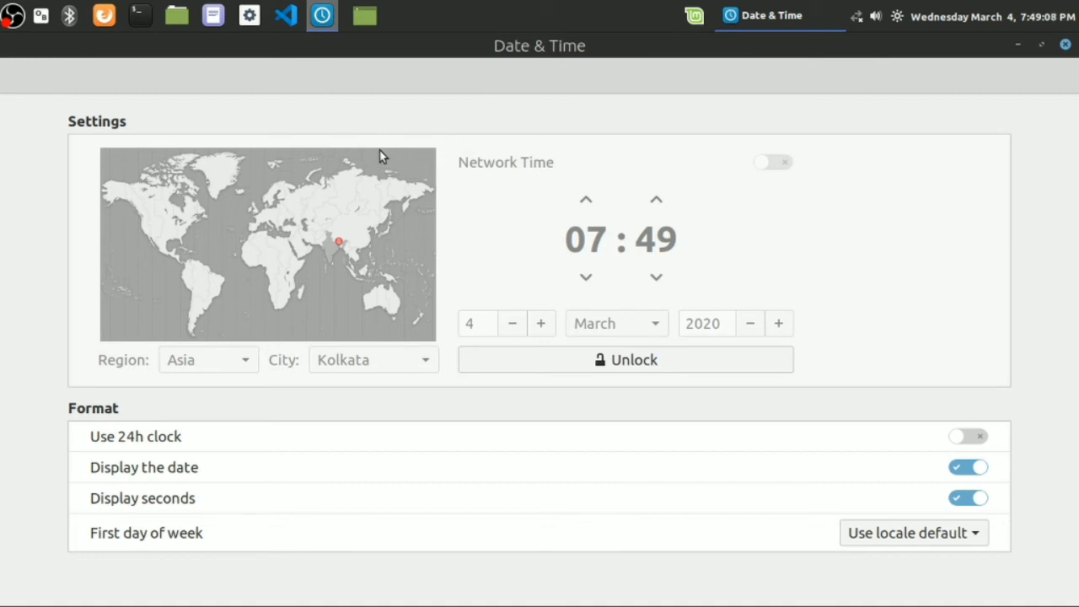
- Request unlock and enter the password with the on-screen keyboard, moving the keyboard above the prompt
click(588, 364)
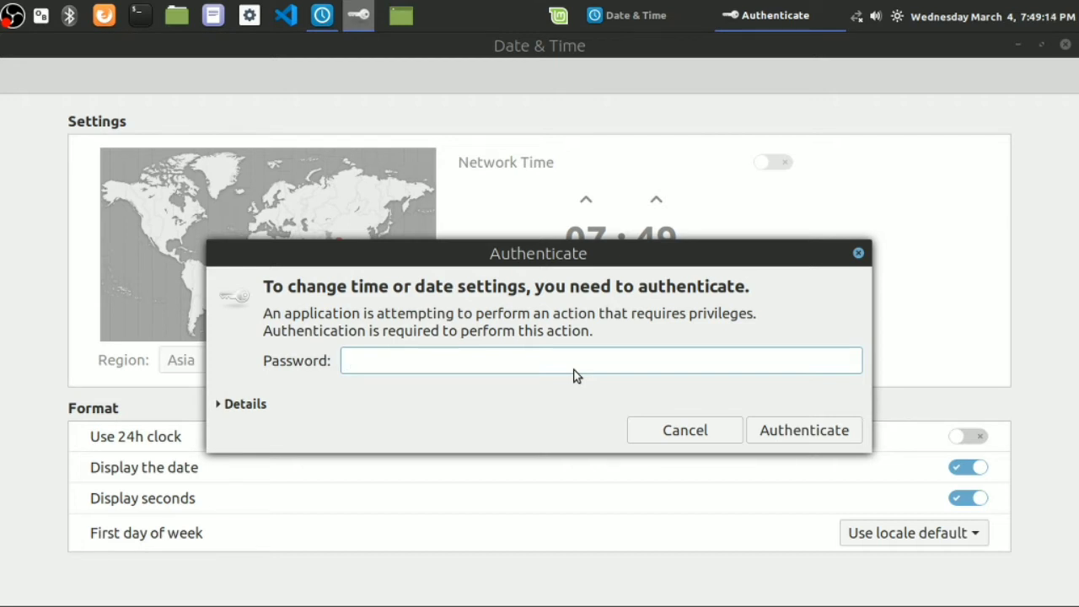
click(36, 20)
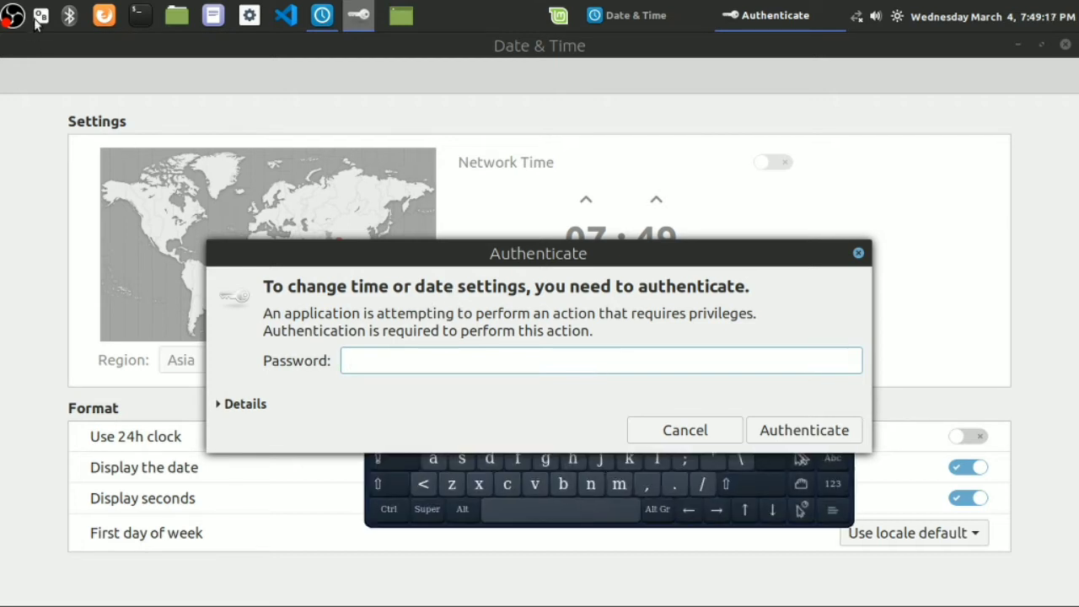
click(508, 485)
click(573, 458)
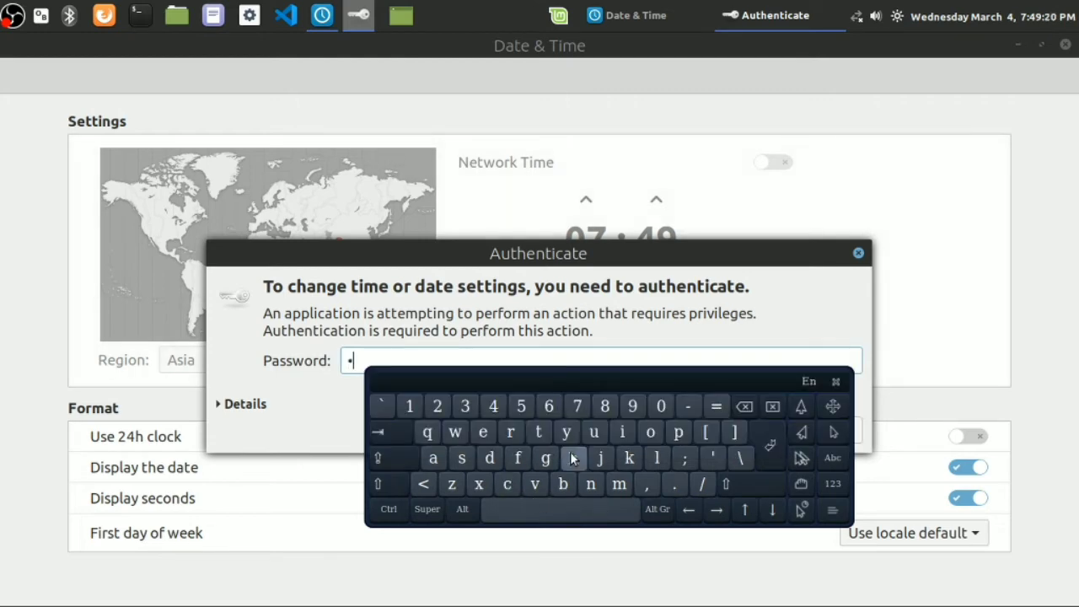
click(472, 433)
click(619, 483)
click(619, 443)
click(517, 458)
click(529, 434)
click(529, 434)
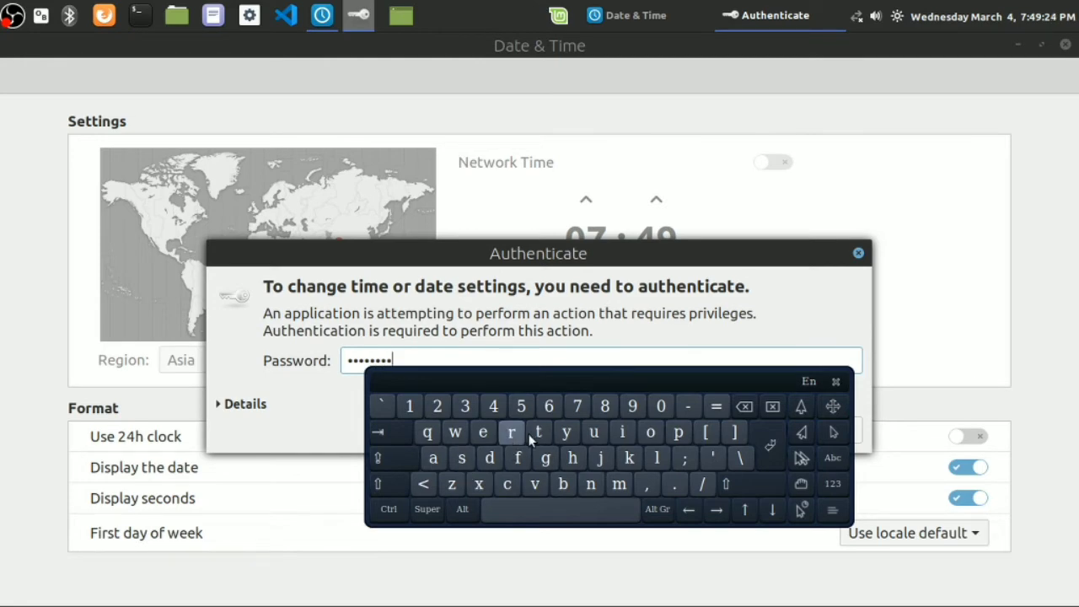
click(564, 435)
mouse_move(832, 407)
mouse_down()
mouse_move(852, 205)
mouse_move(756, 121)
mouse_up()
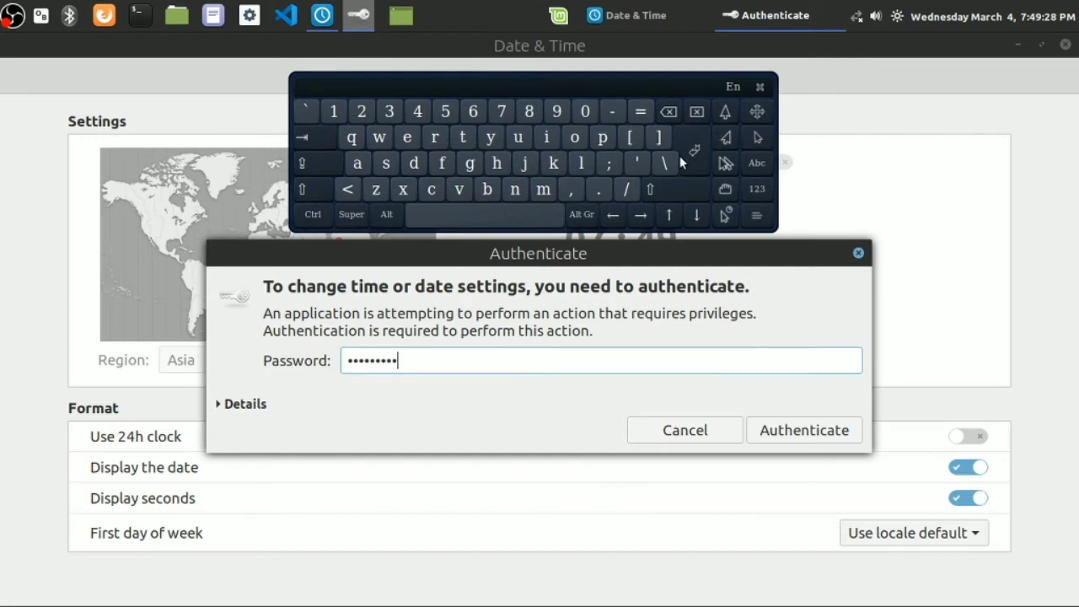
- Authenticate to unlock, then nudge the hour and minute up and back, keeping 07:50
click(808, 434)
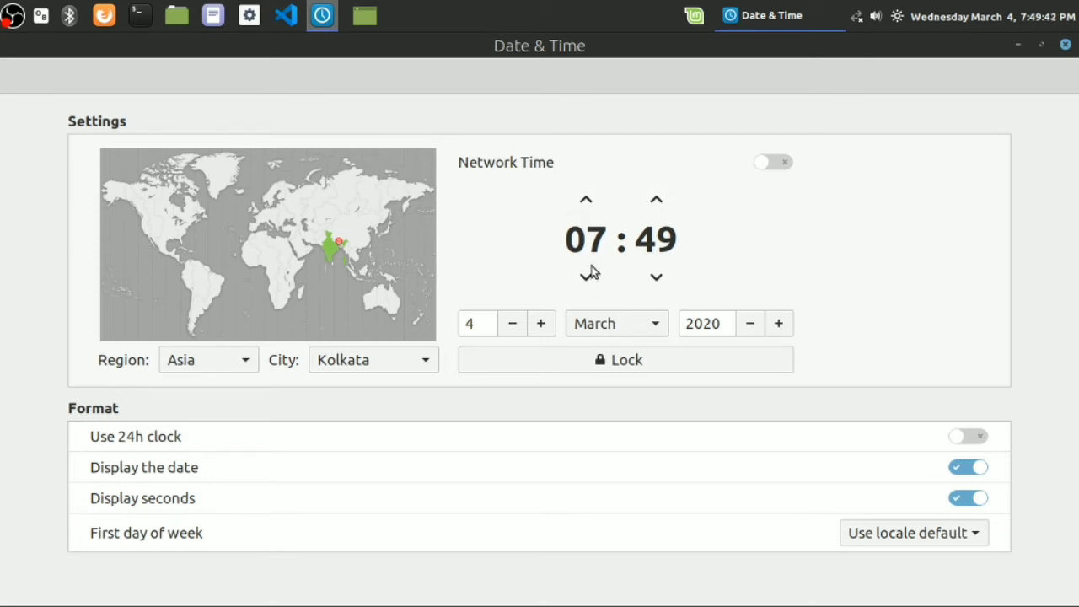
click(597, 205)
click(587, 277)
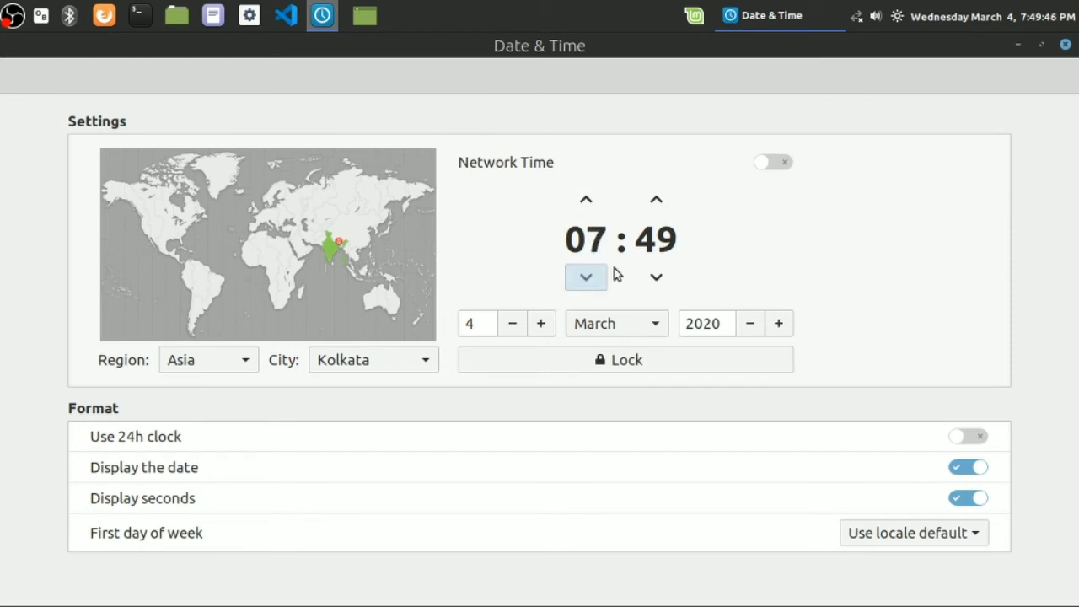
click(656, 203)
click(655, 278)
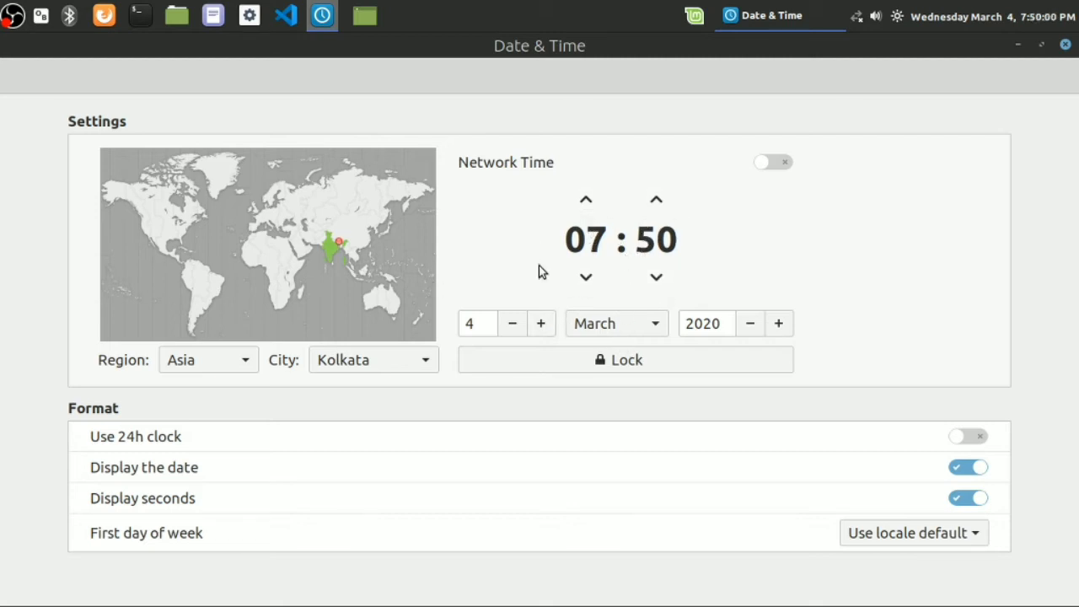
- Nudge the hour between 07 and 08 and the minute up and back, ending on 07
click(588, 199)
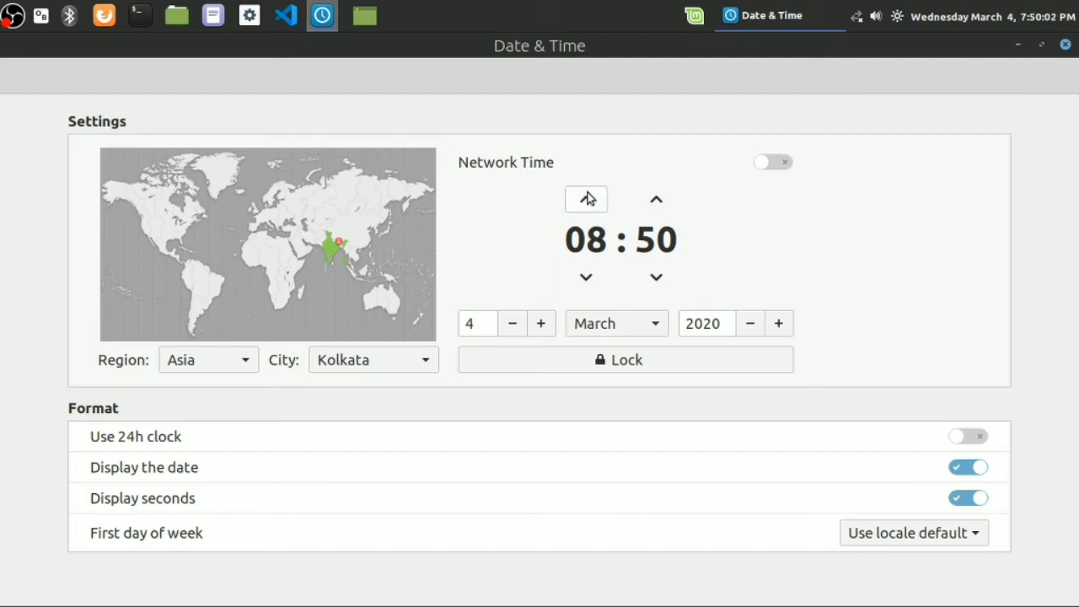
click(587, 278)
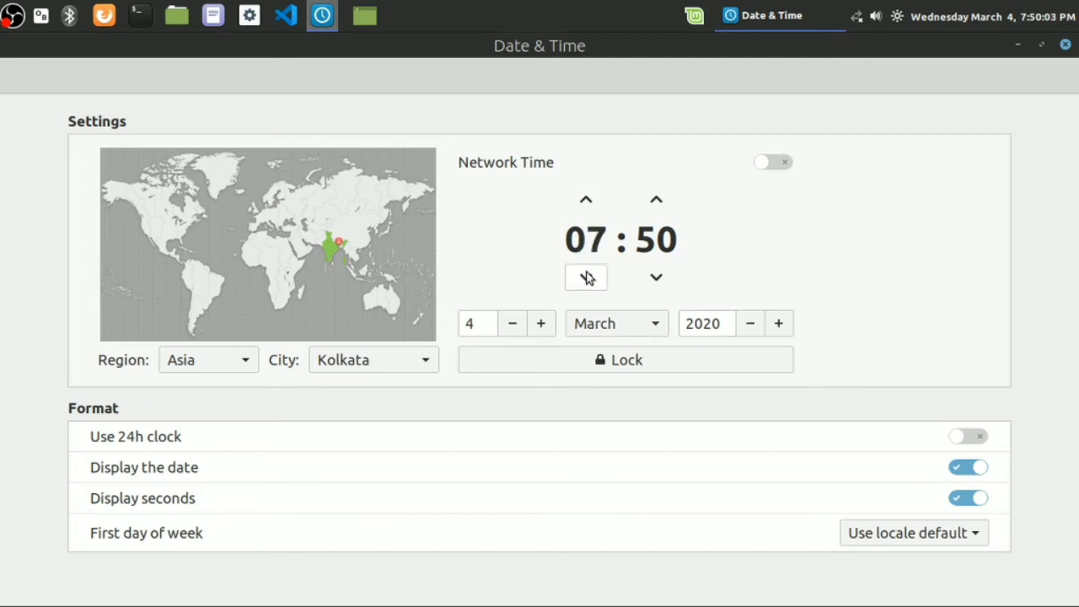
click(598, 207)
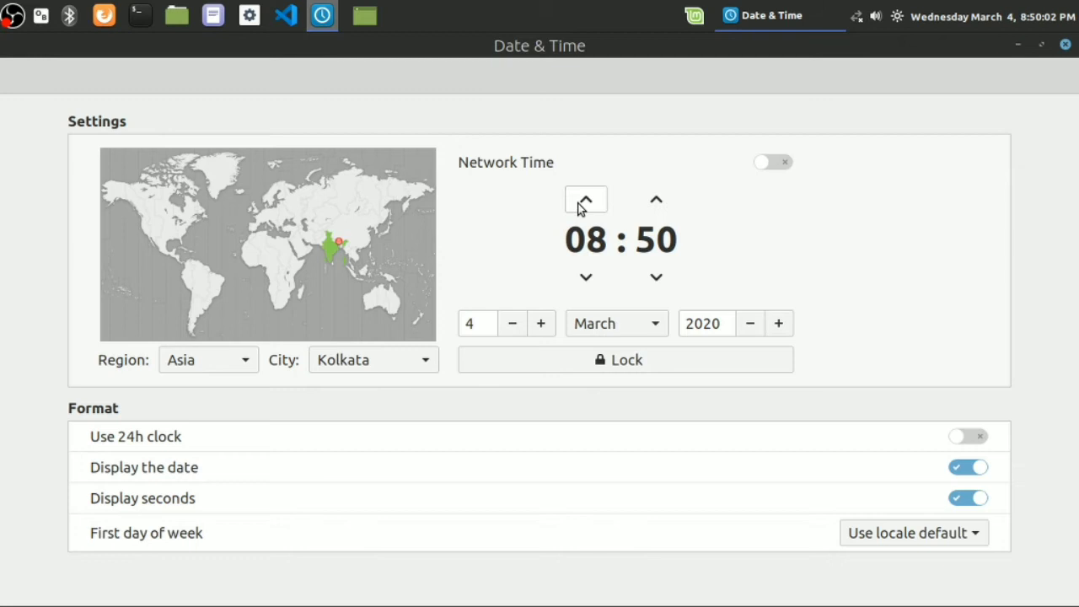
click(590, 280)
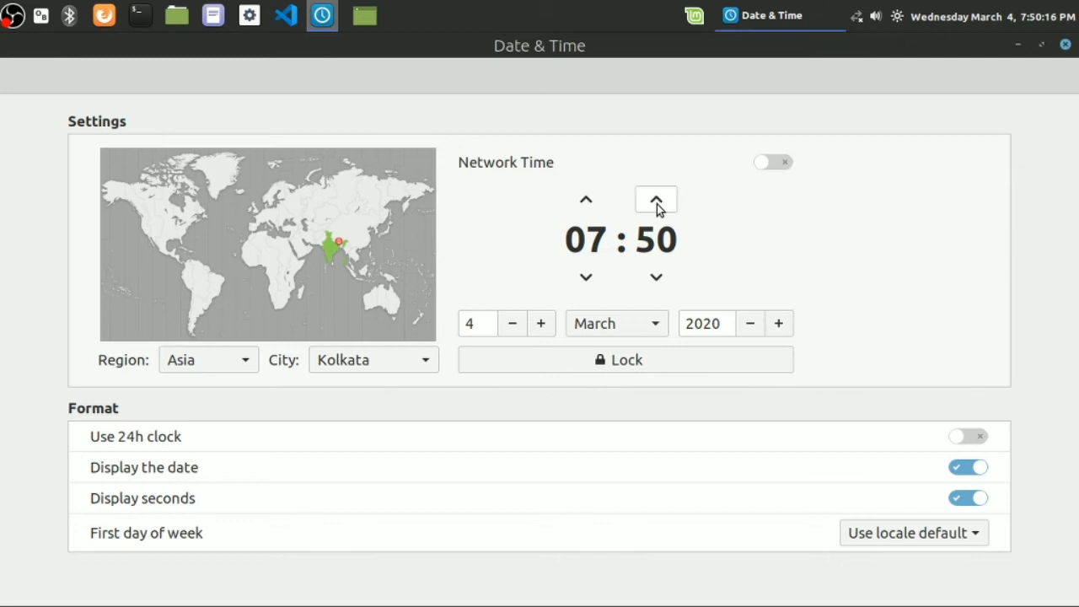
click(657, 204)
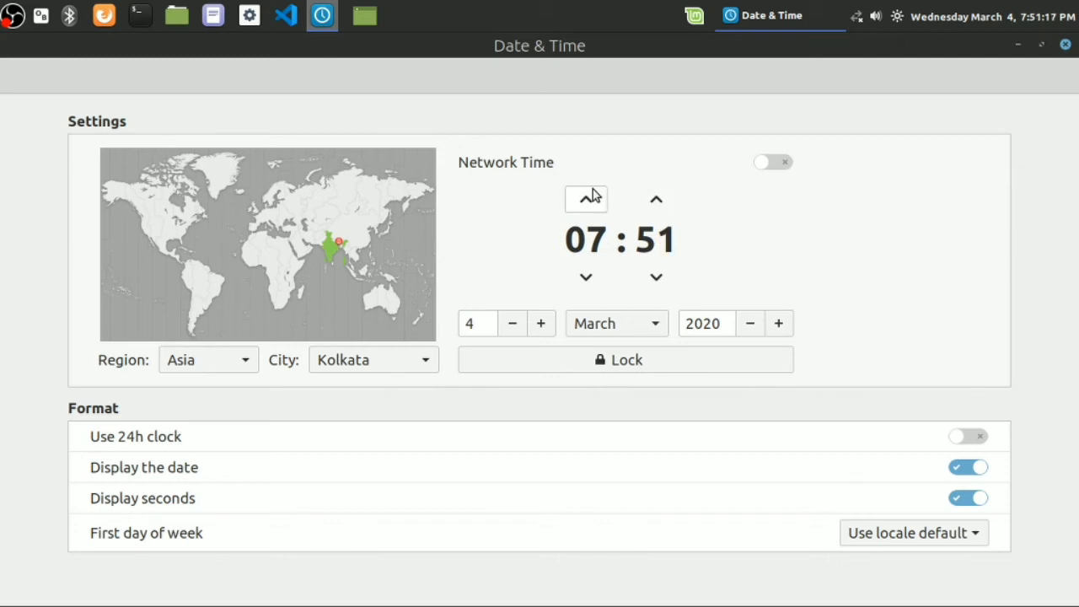
click(656, 283)
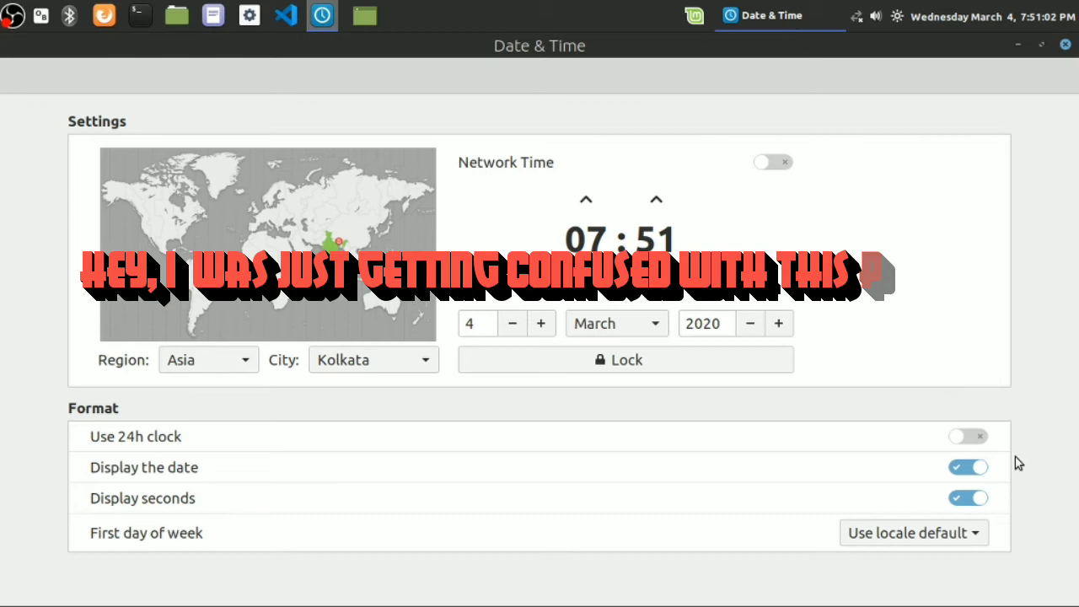
- Toggle 'Display seconds' off and on twice, then turn on the 24-hour clock
click(967, 501)
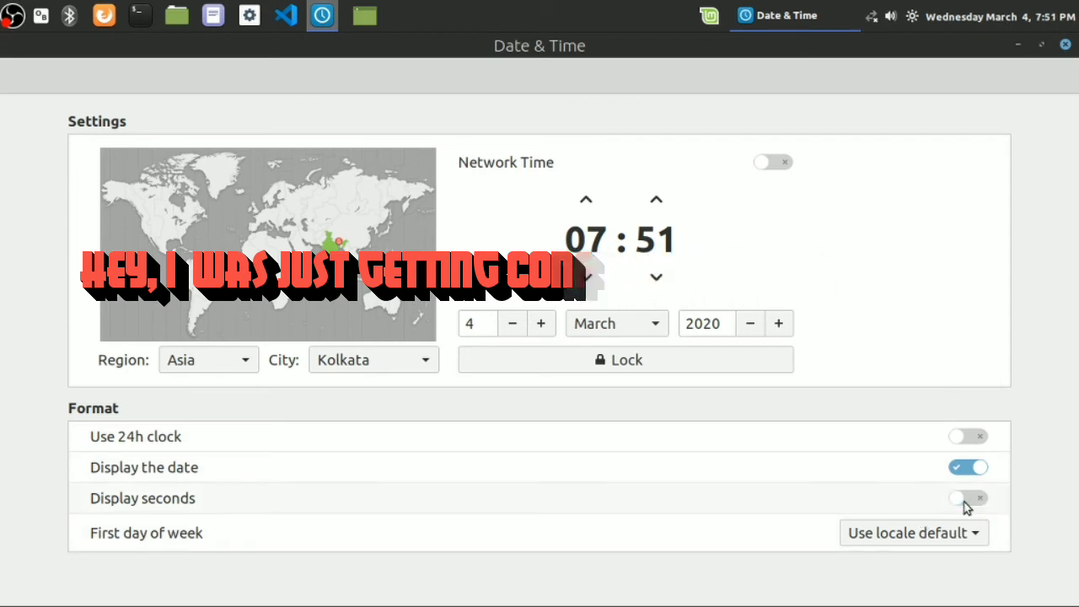
click(967, 502)
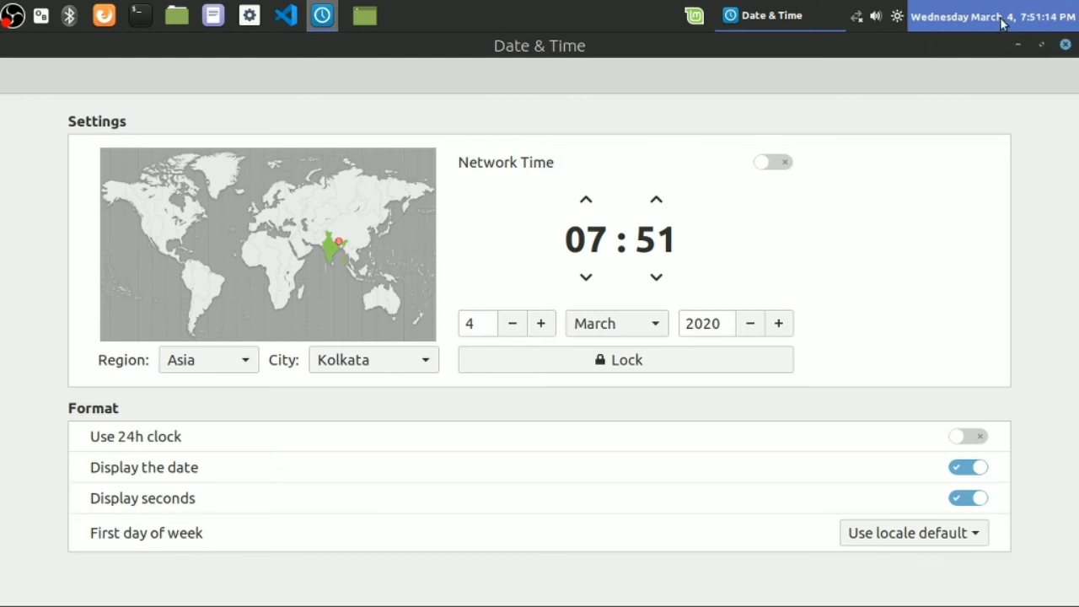
click(963, 501)
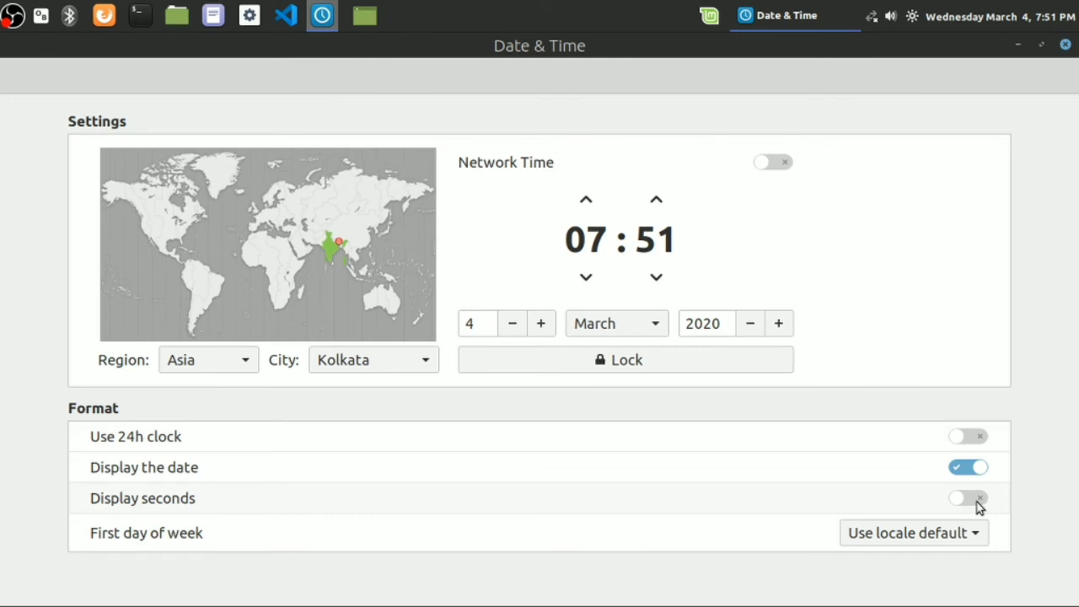
click(978, 502)
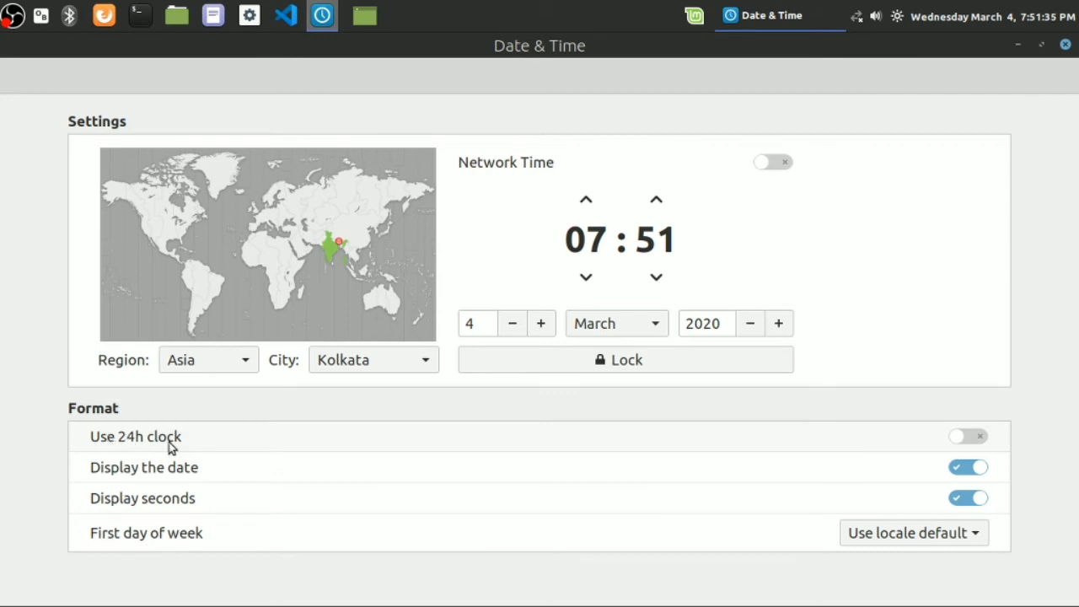
click(948, 443)
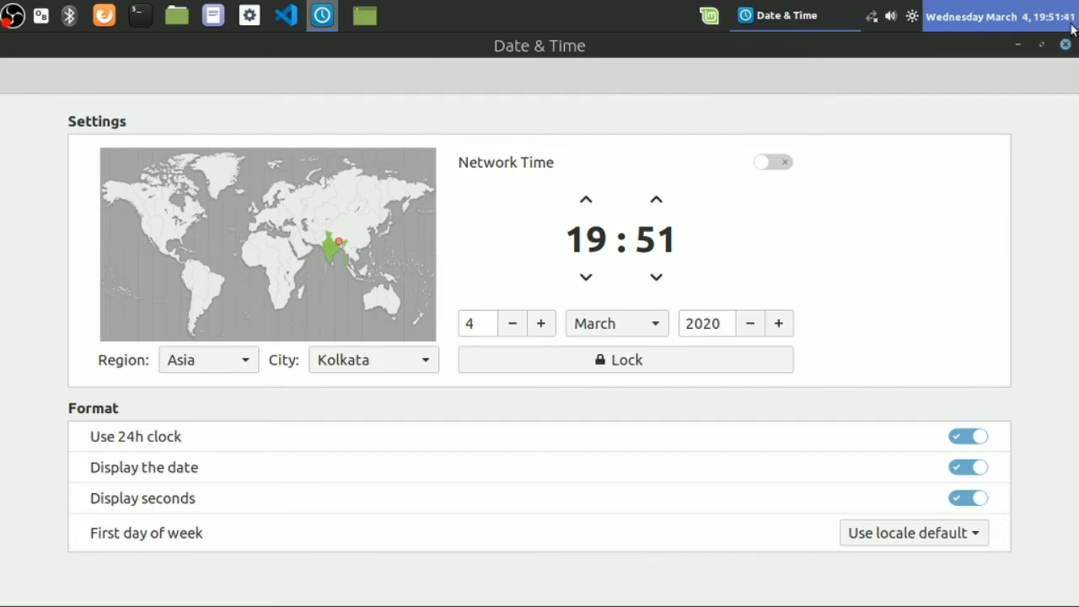
click(965, 438)
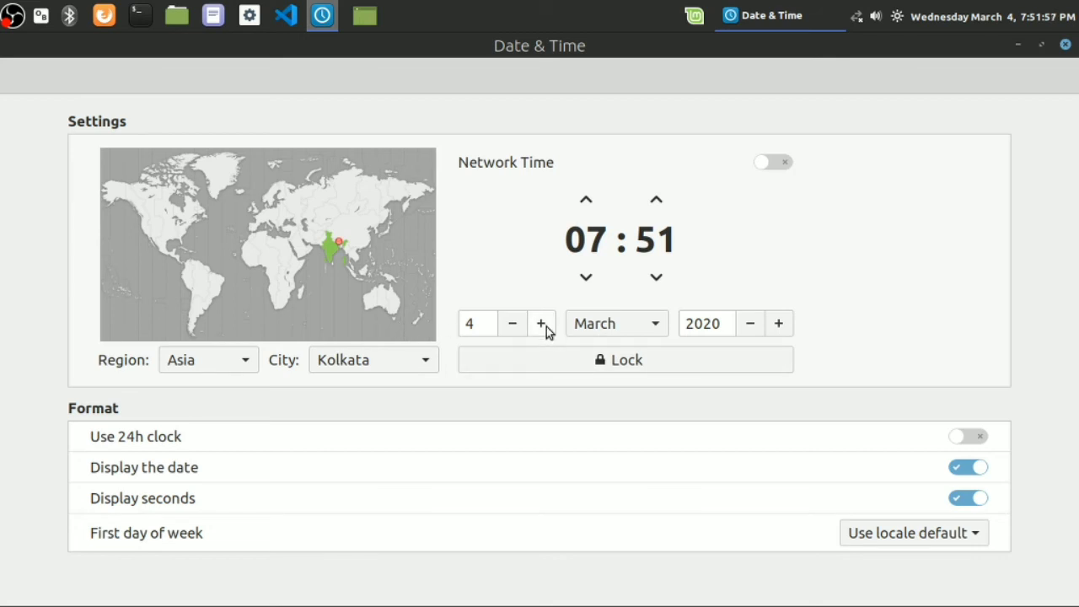
click(485, 322)
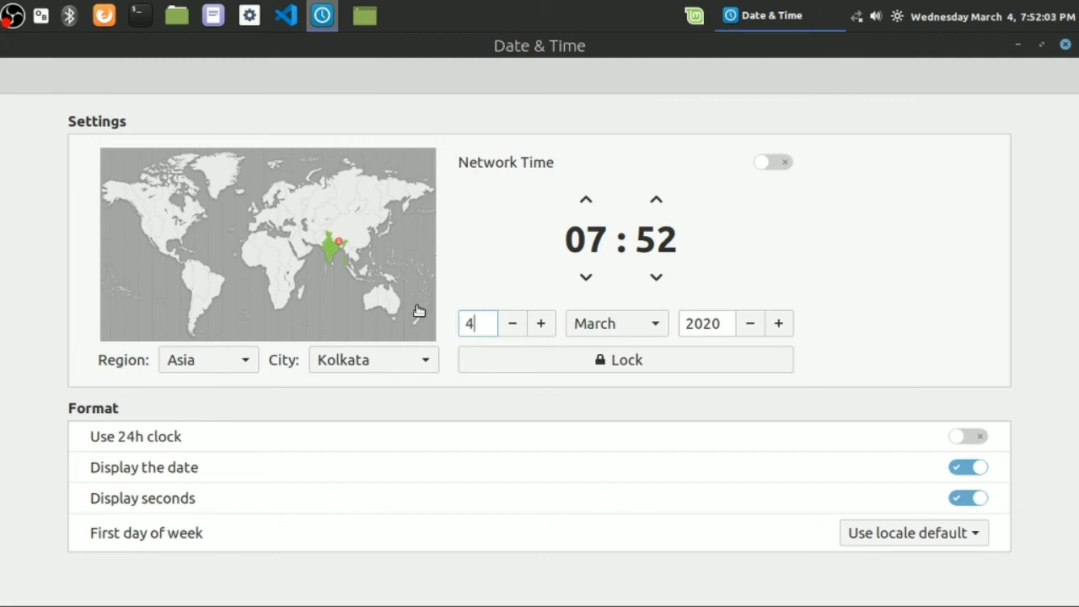
text(8)
key(BackSpace)
text(9)
key(BackSpace)
text(25)
click(41, 15)
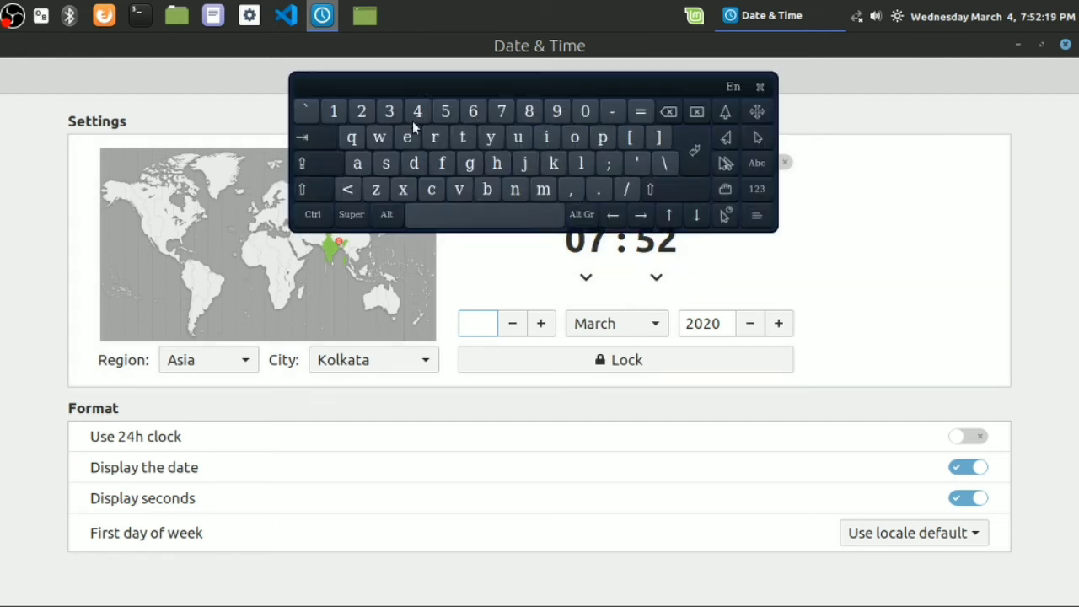
click(415, 111)
click(41, 15)
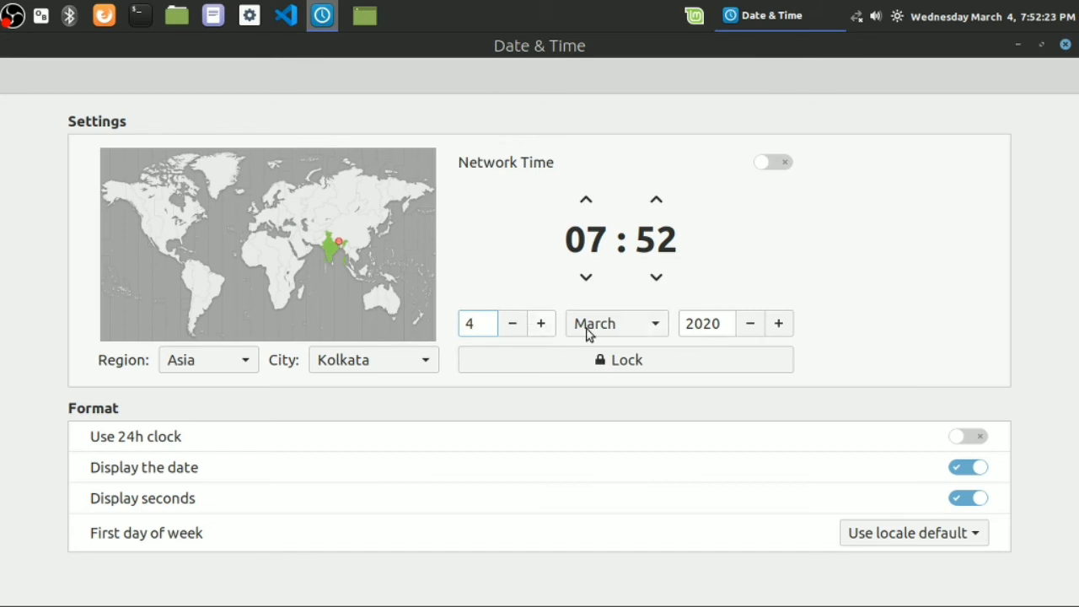
click(544, 325)
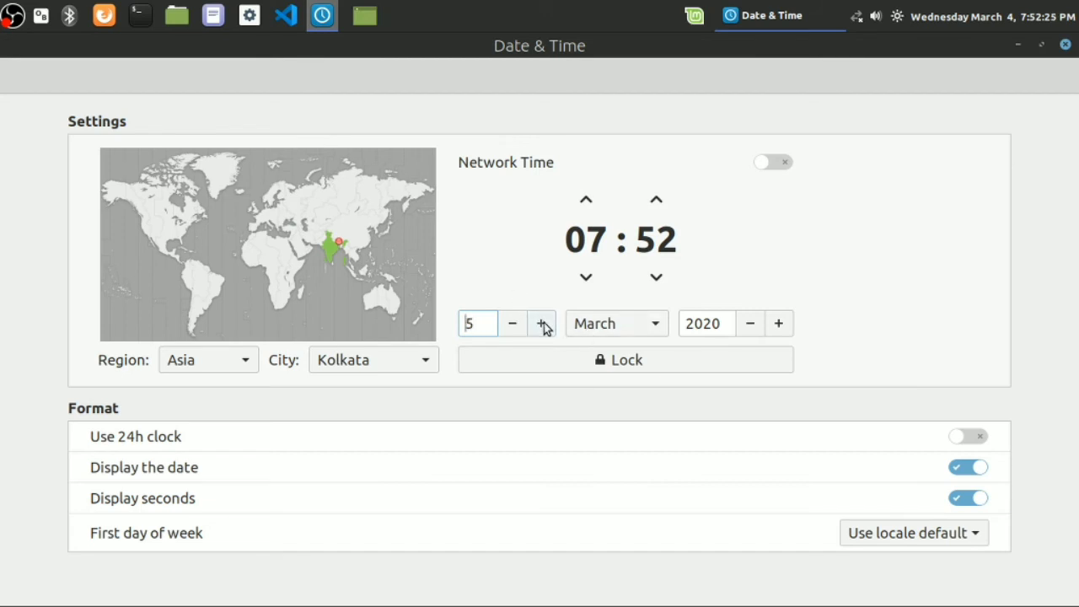
click(512, 326)
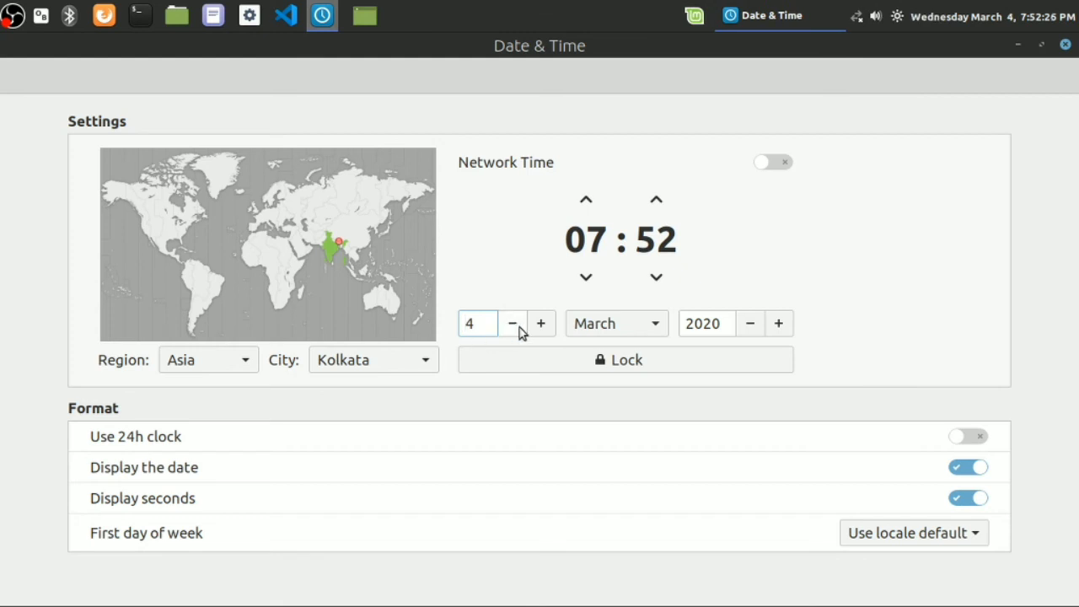
click(514, 326)
click(544, 325)
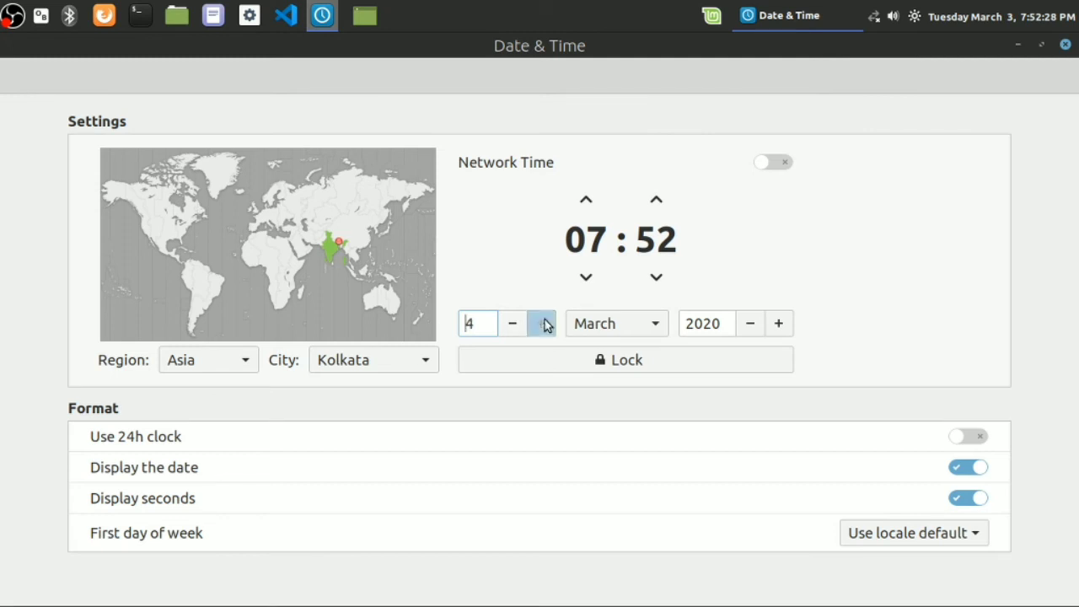
click(660, 326)
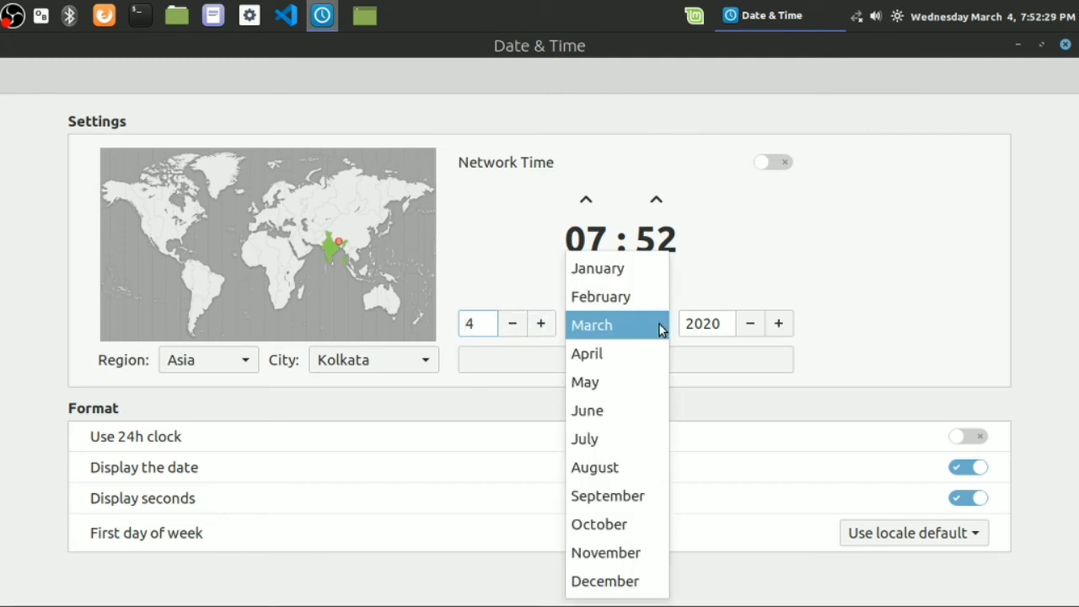
click(527, 236)
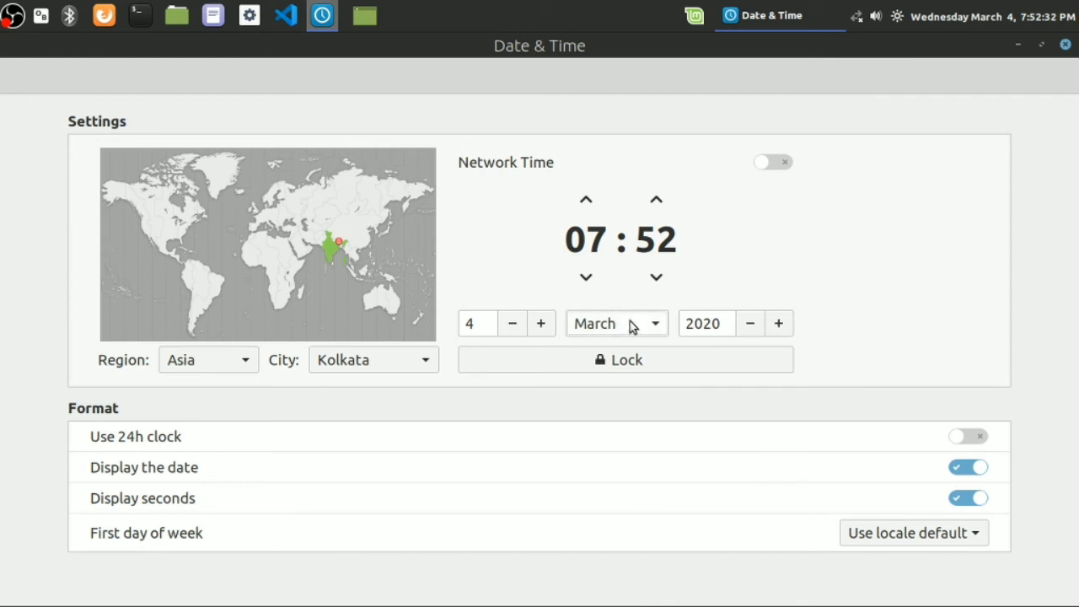
click(658, 327)
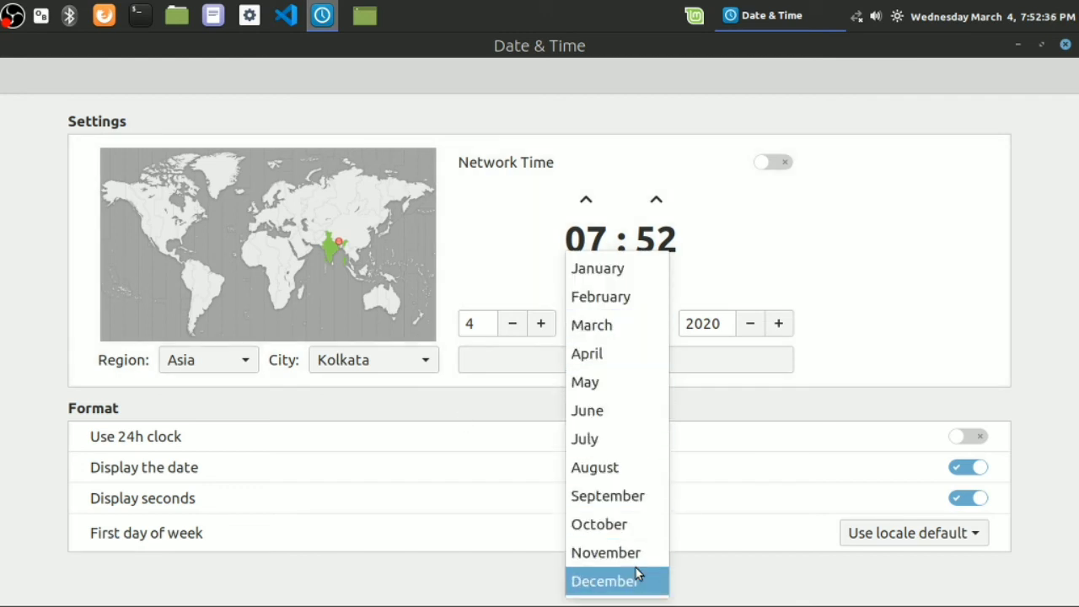
click(501, 239)
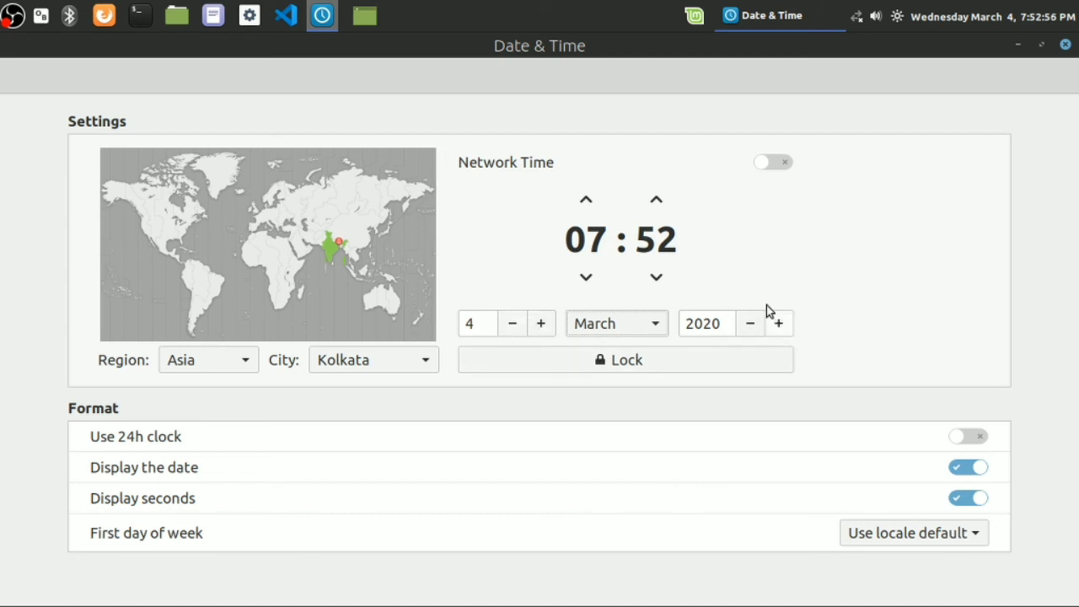
click(717, 323)
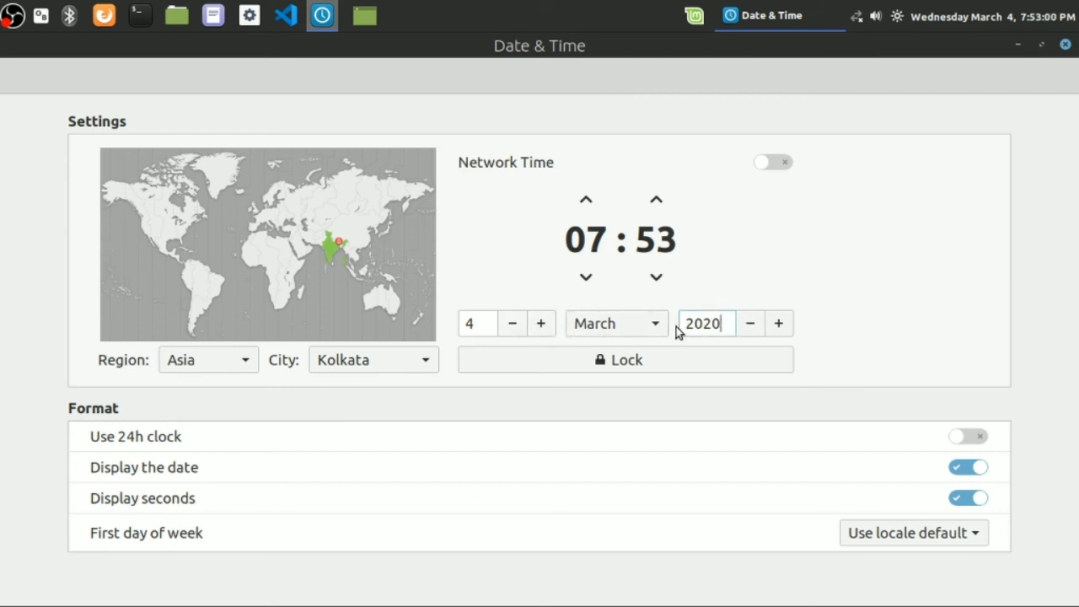
text(1)
key(BackSpace)
text(0)
click(780, 325)
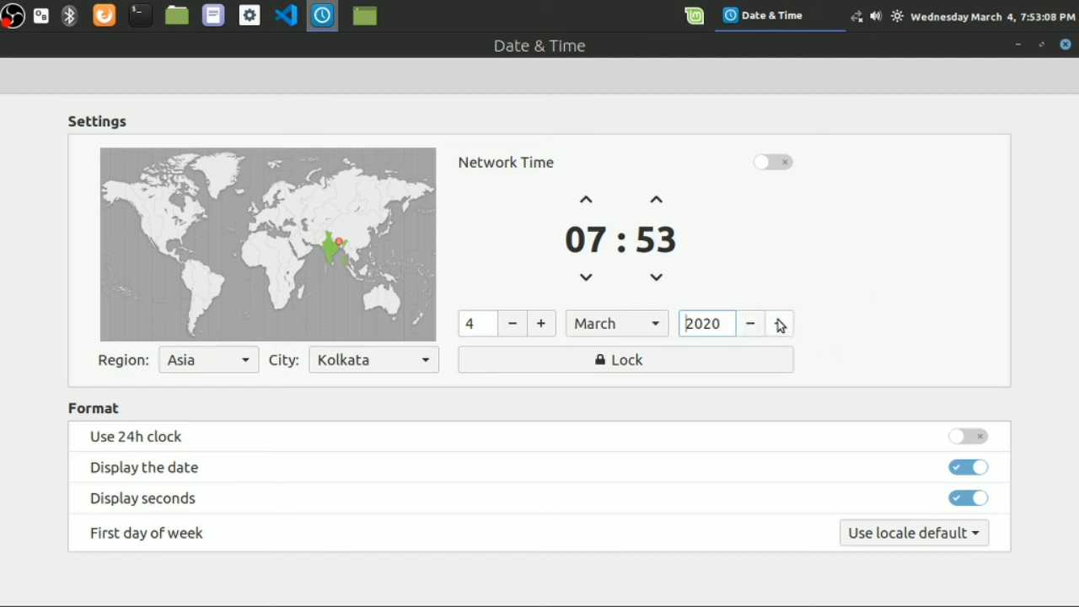
click(779, 324)
click(757, 329)
- Lock the Date & Time settings against further changes
click(723, 360)
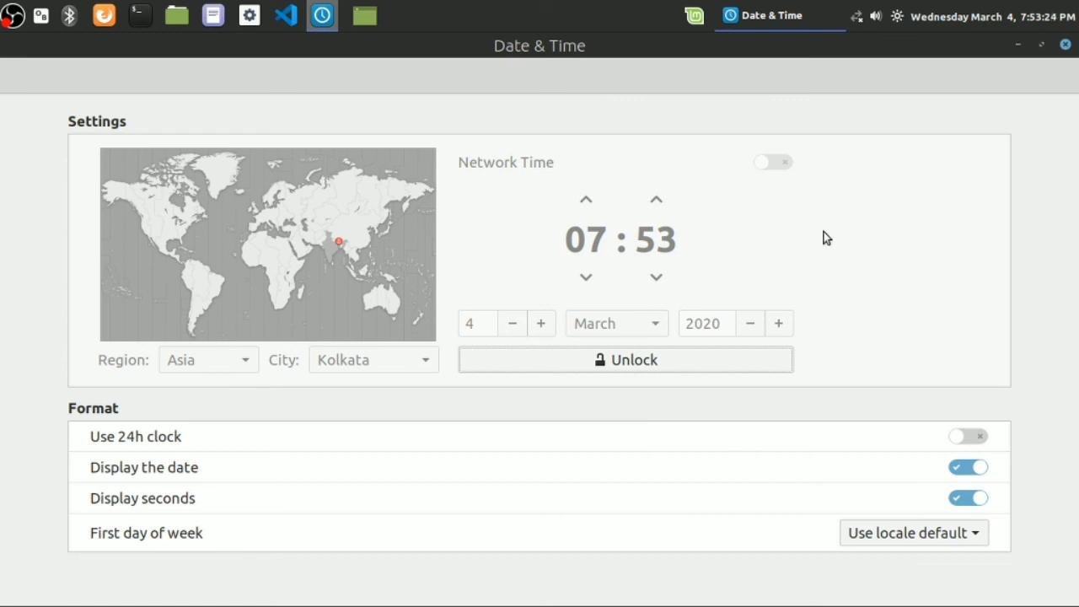
click(1068, 45)
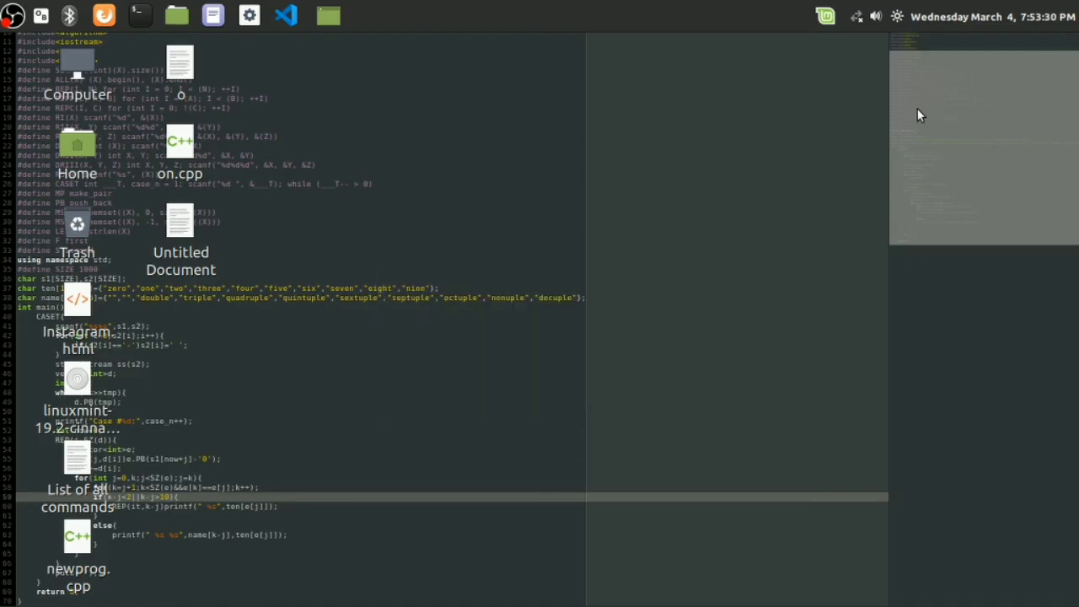